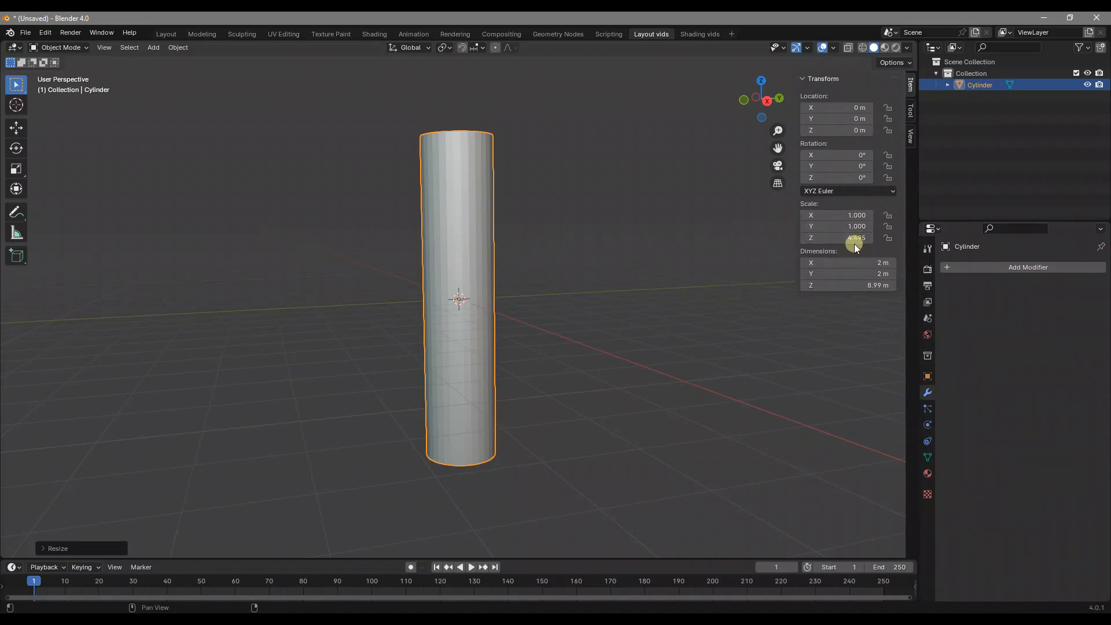
Apply the cylinder's scale and hide the transform sidebar
key("ctrl+a")
left_click(530, 218)
key("n")
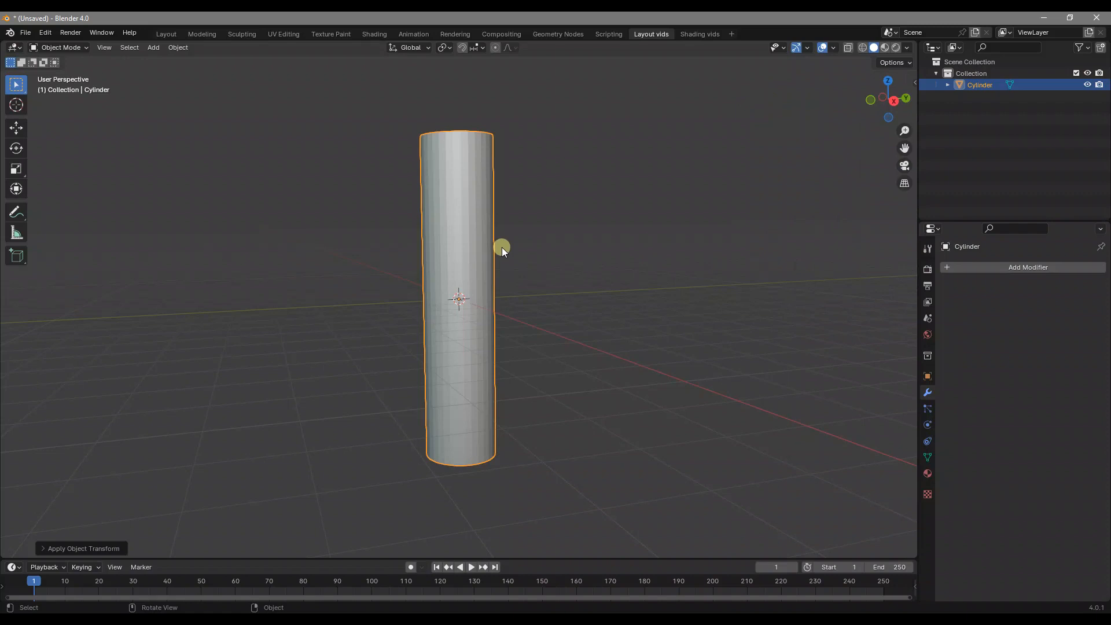
Enter Edit Mode and add 11 evenly spaced horizontal loop cuts along the cylinder, leaving them unslid
key("Tab")
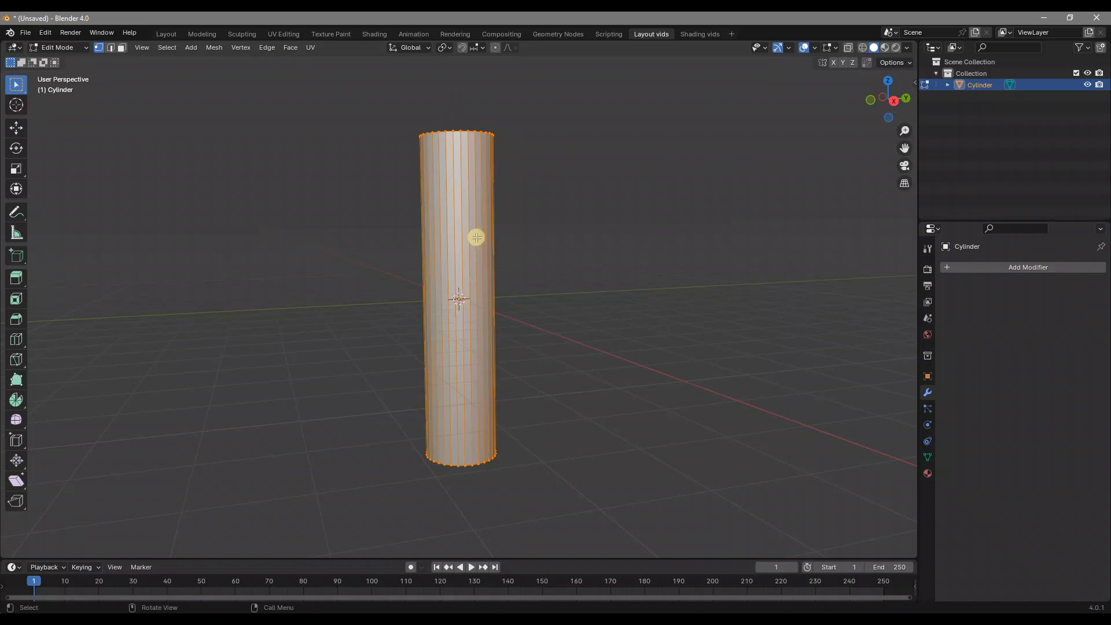
key("ctrl+r")
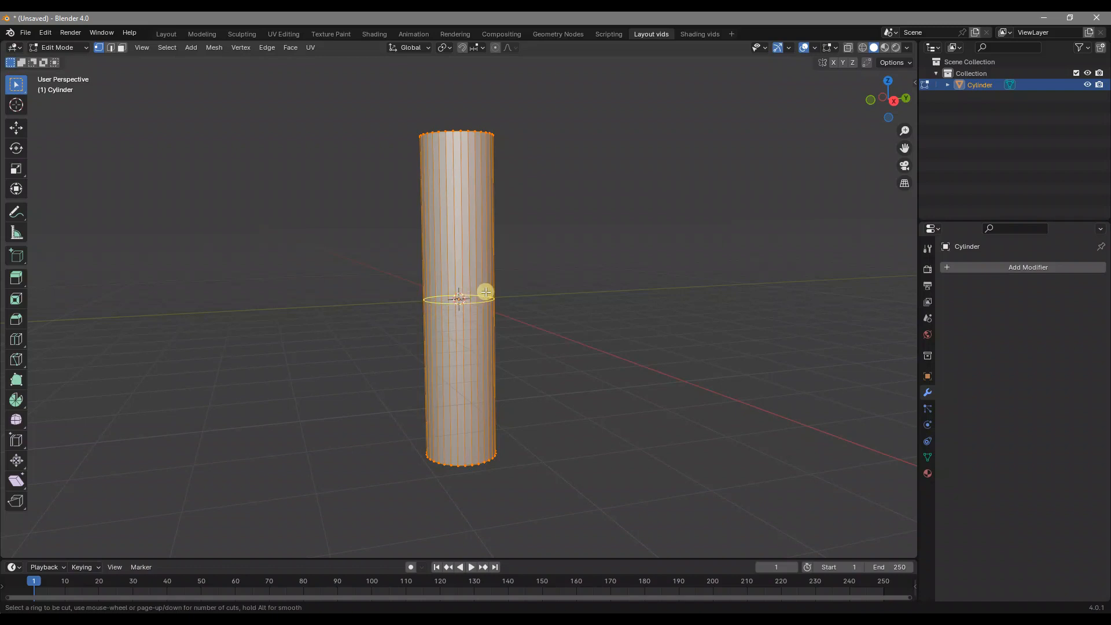
scroll(485, 291, "up", 7)
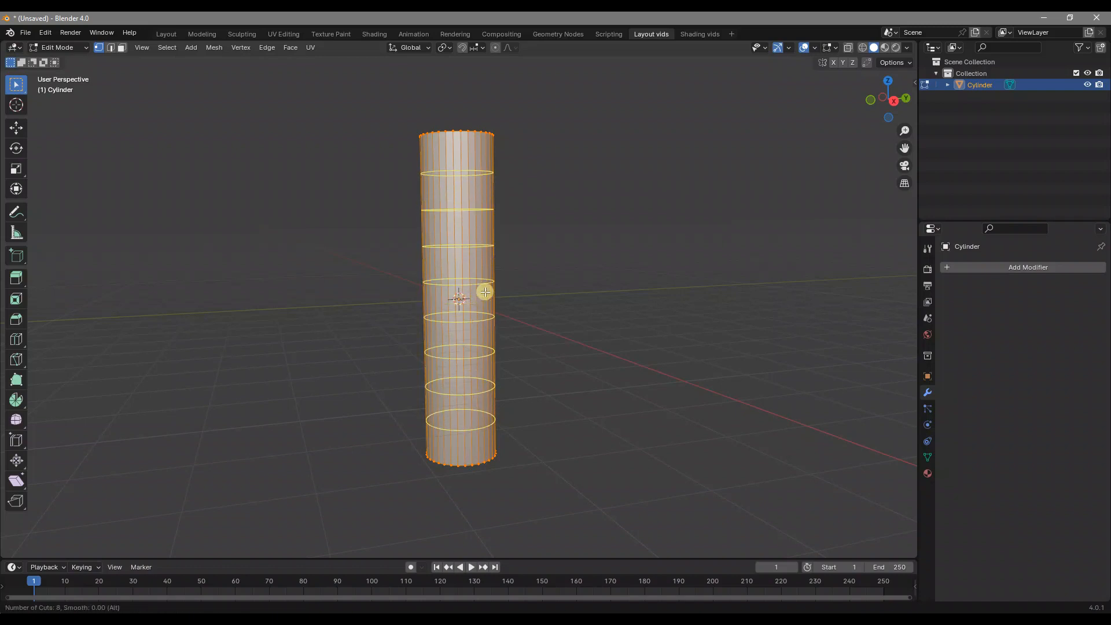
scroll(485, 292, "up", 3)
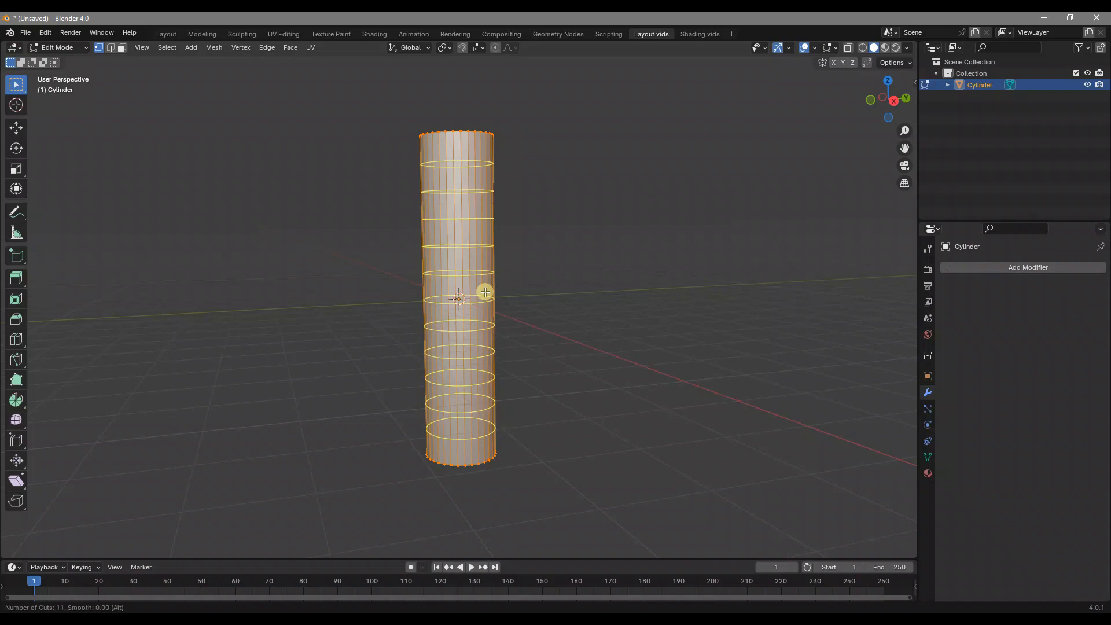
left_click(485, 292)
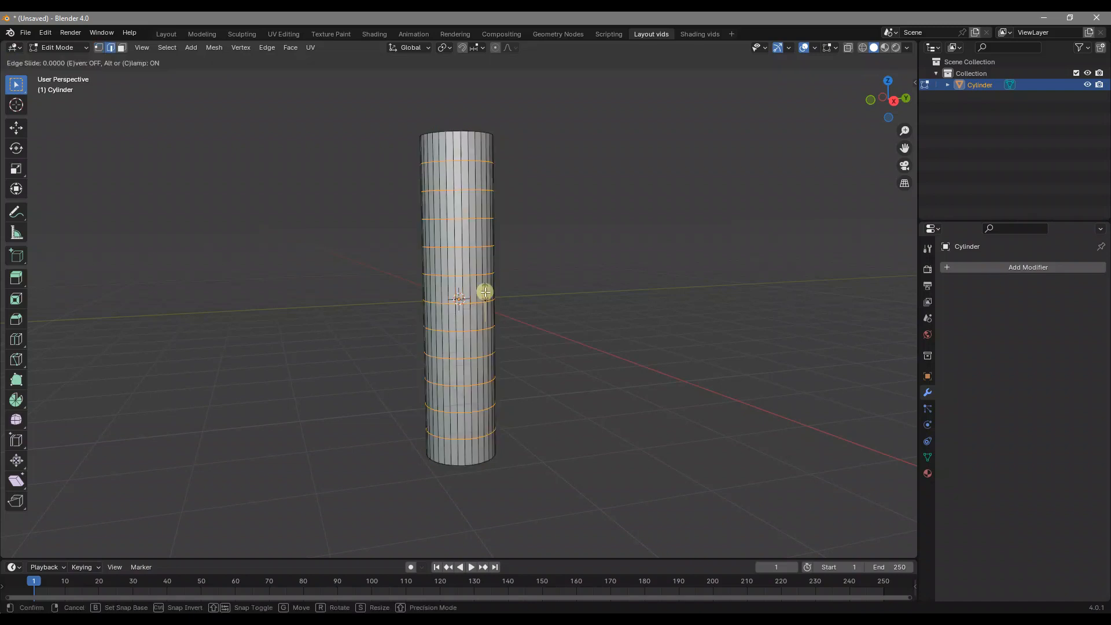
right_click(485, 291)
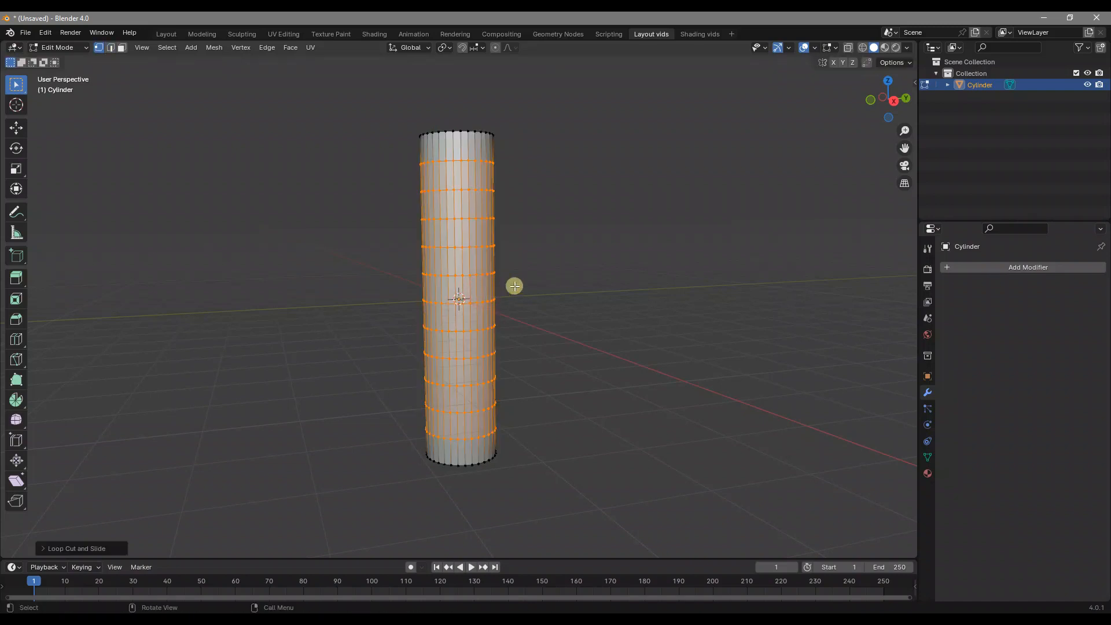
Switch to the right orthographic view and select the cylinder's entire mesh
left_click(895, 102)
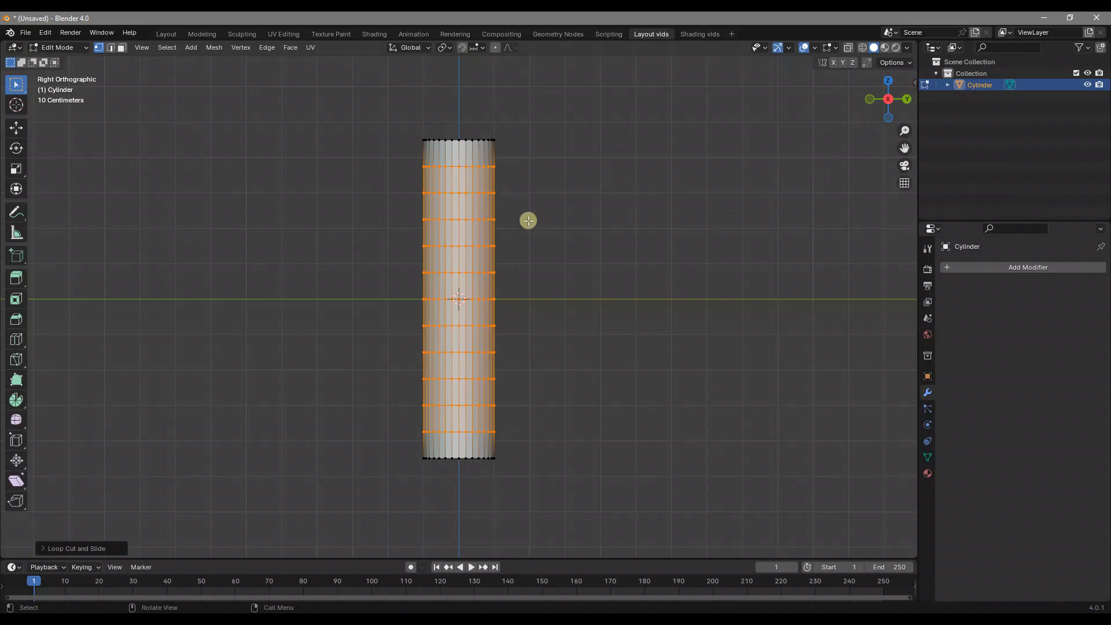
key("a")
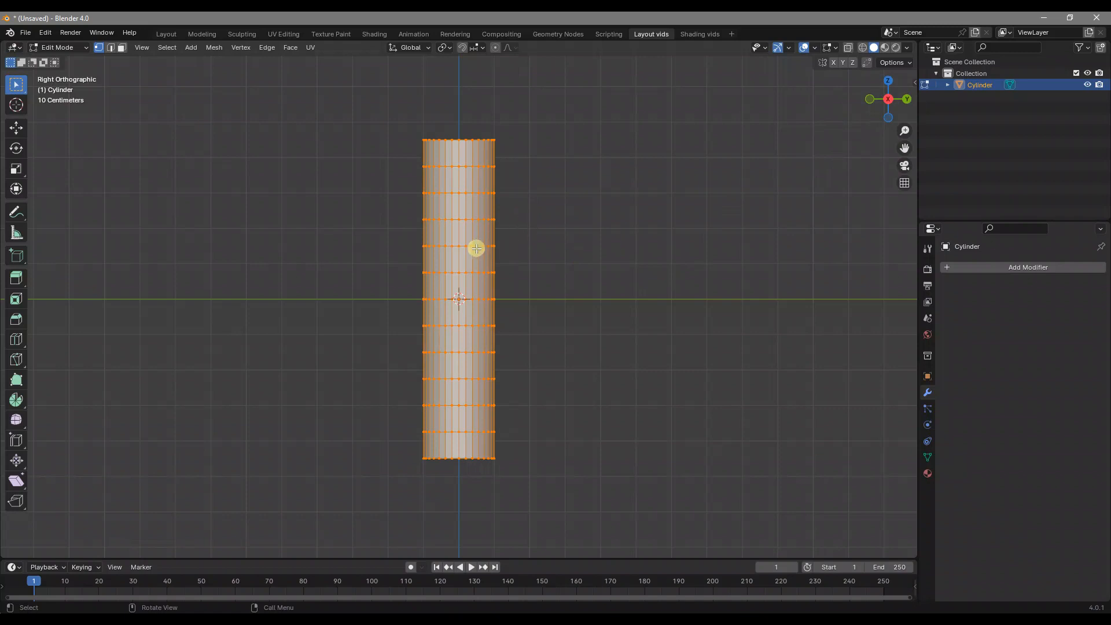
Try bending the upper half of the cylinder to the side around the 3D cursor
key("shift+w")
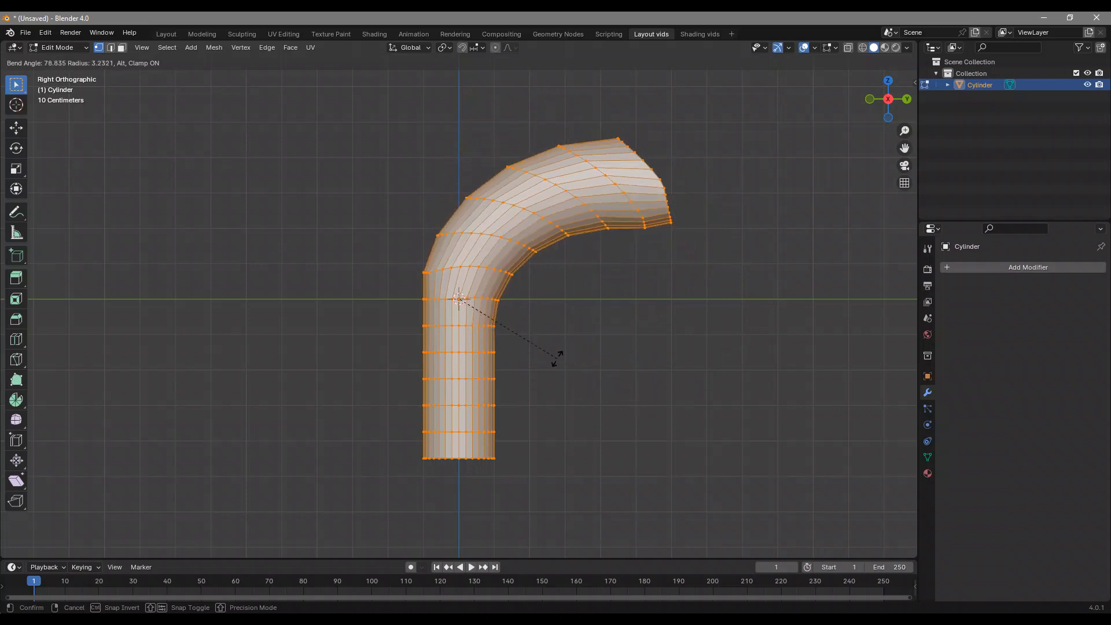
right_click(561, 320)
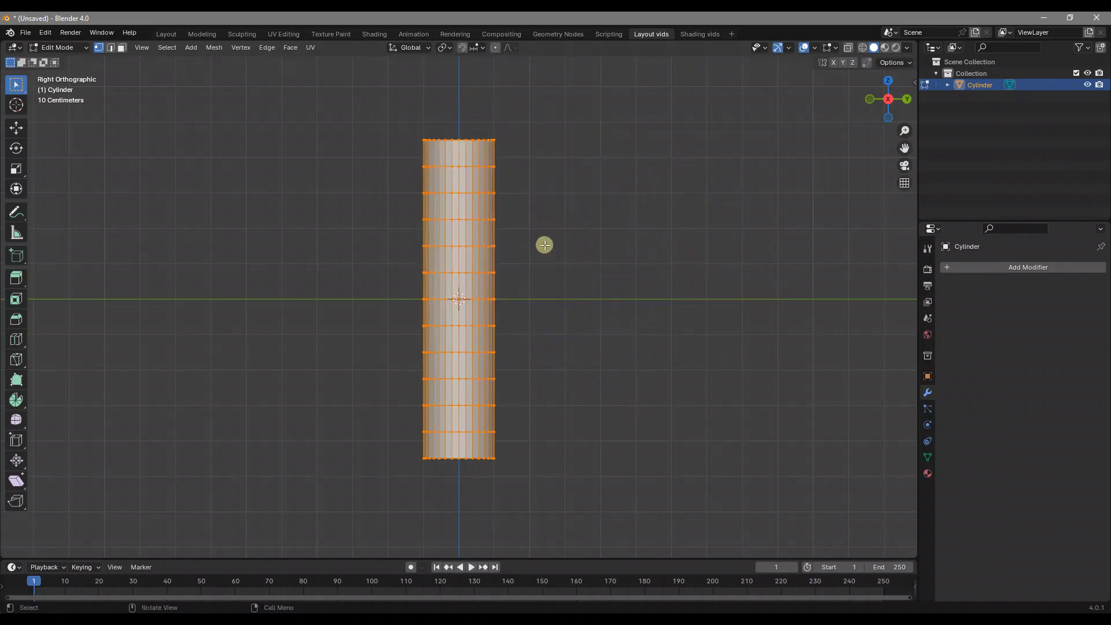
middle_click_drag(541, 241, 516, 287, "shift")
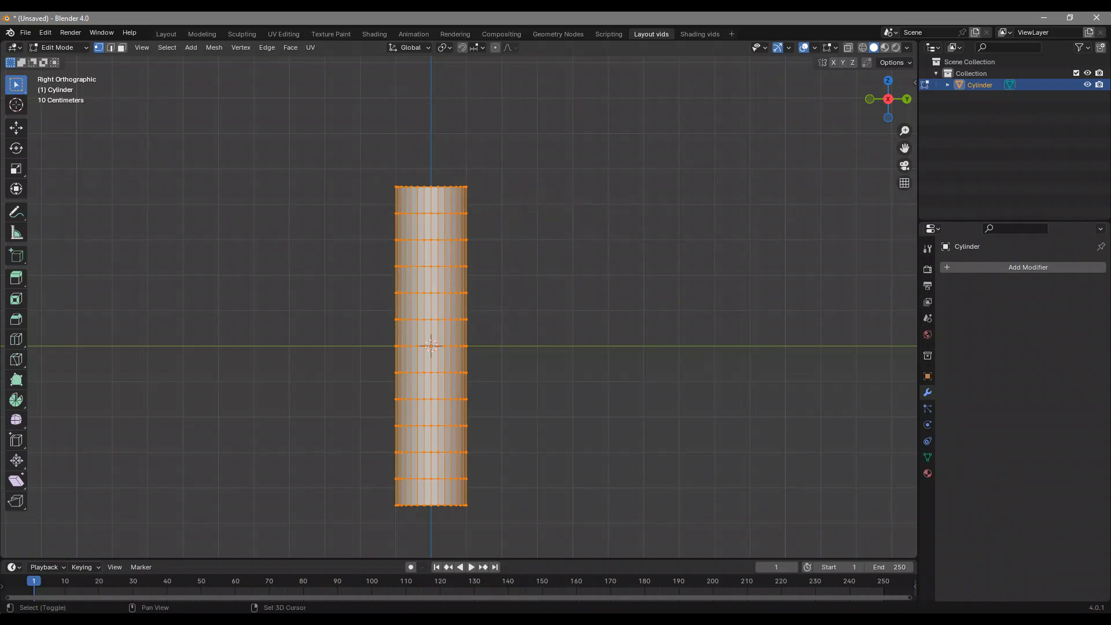
key("shift+w")
right_click(673, 305)
Bend the cylinder's upper half about 90° with a radius of about 4.2, and undo the bend
key("shift+w")
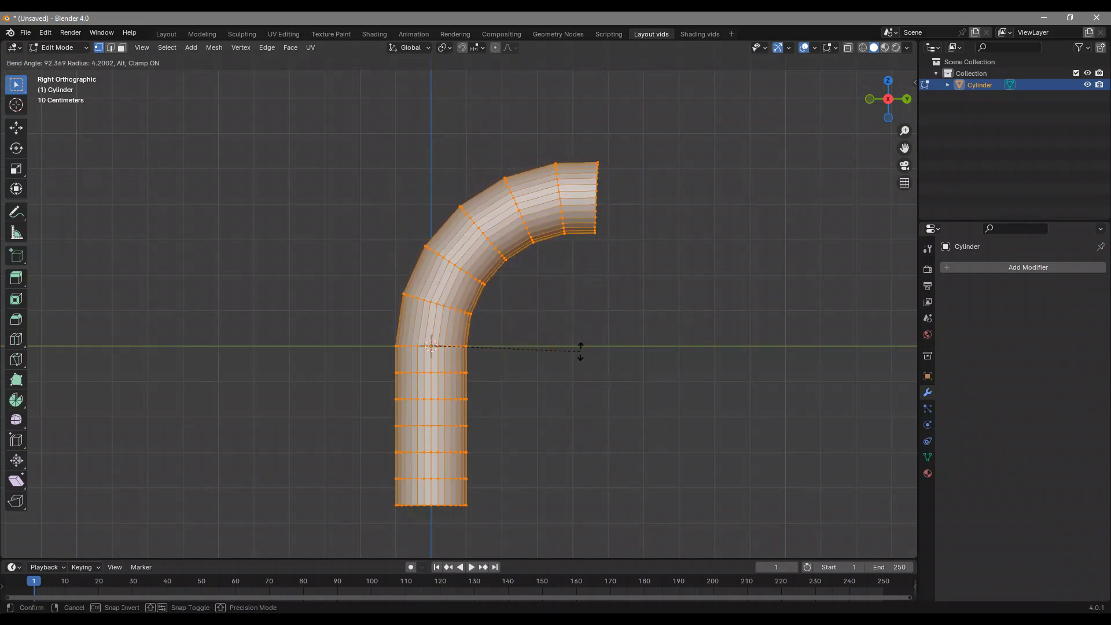
left_click(580, 347)
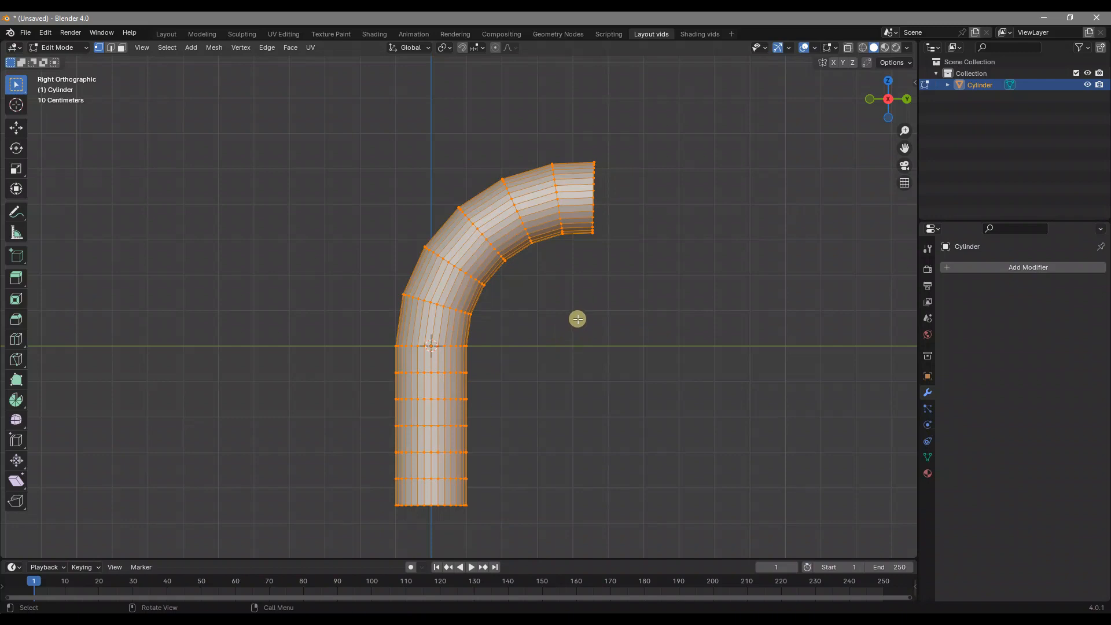
key("ctrl+z")
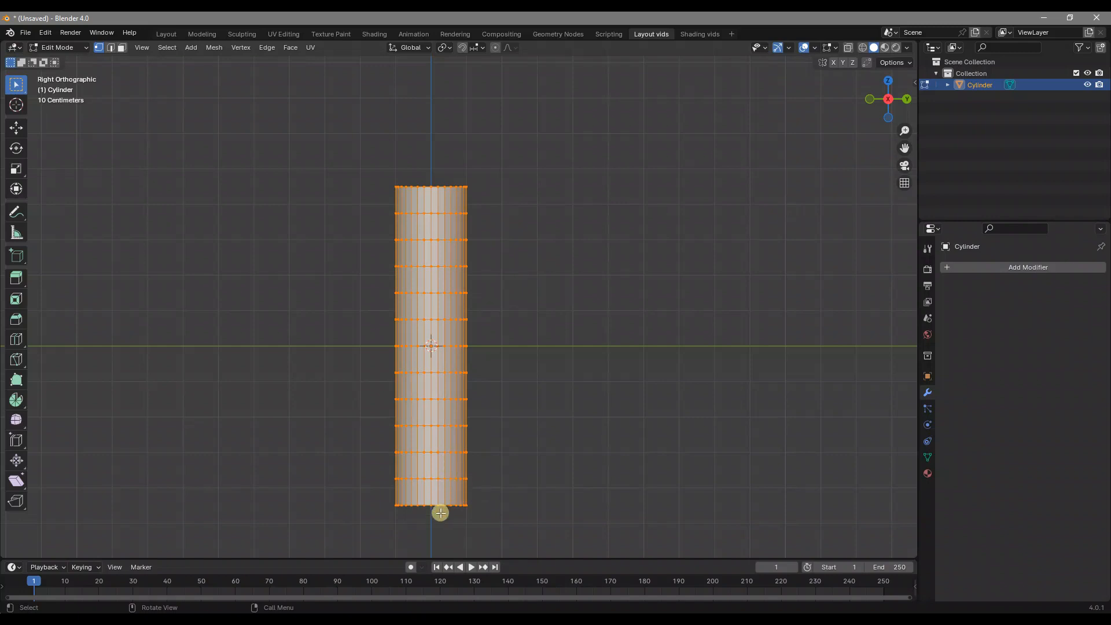
Try bending the cylinder's lower half about -178° into a U shape with a radius of about 4.5
key("shift+w")
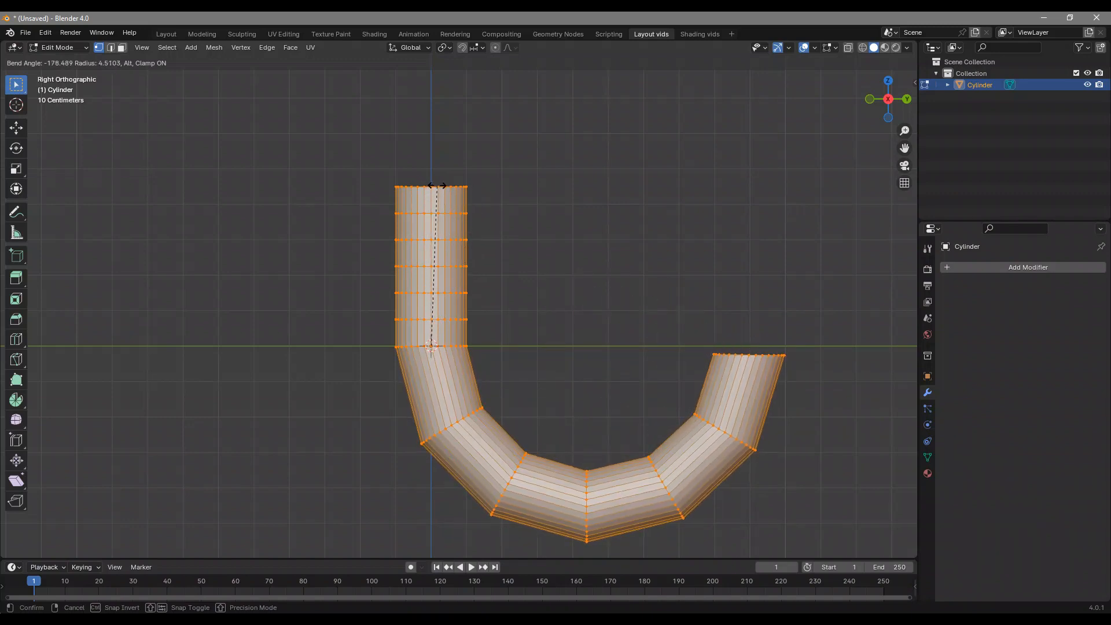
right_click(435, 184)
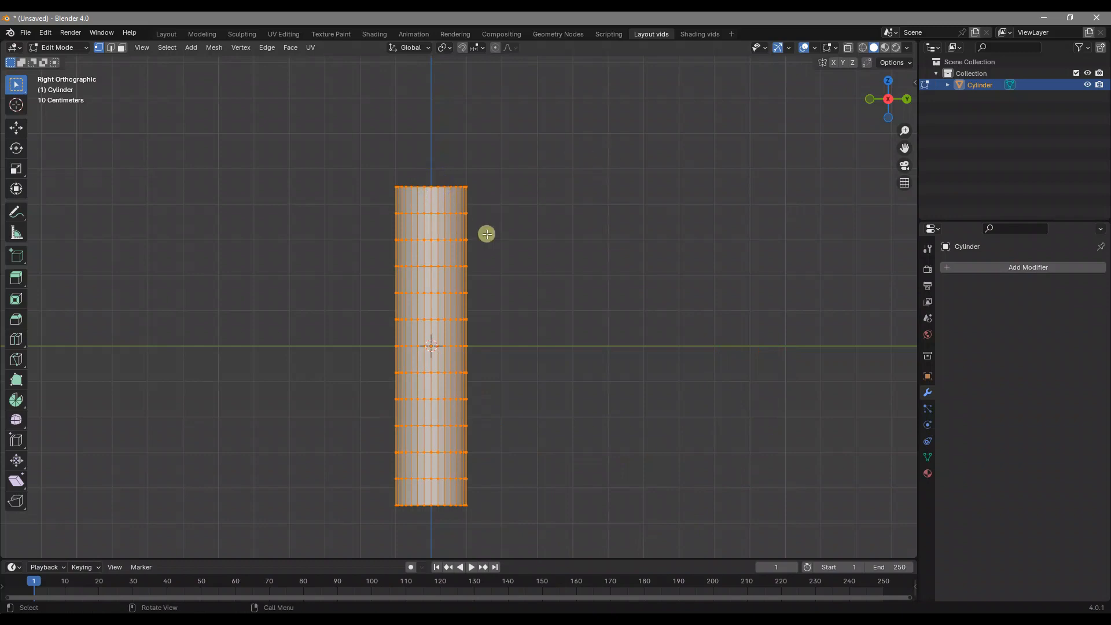
Move the whole mesh up about 4.5 m along Z so its base sits at the 3D cursor
scroll(503, 304, "down", 2)
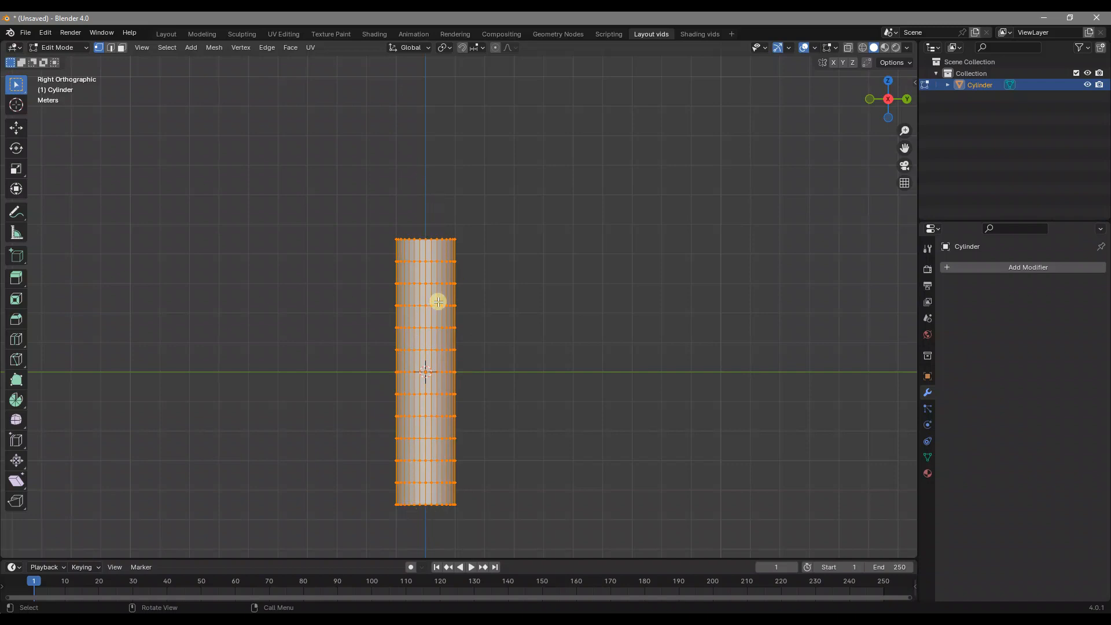
key("g")
key("z")
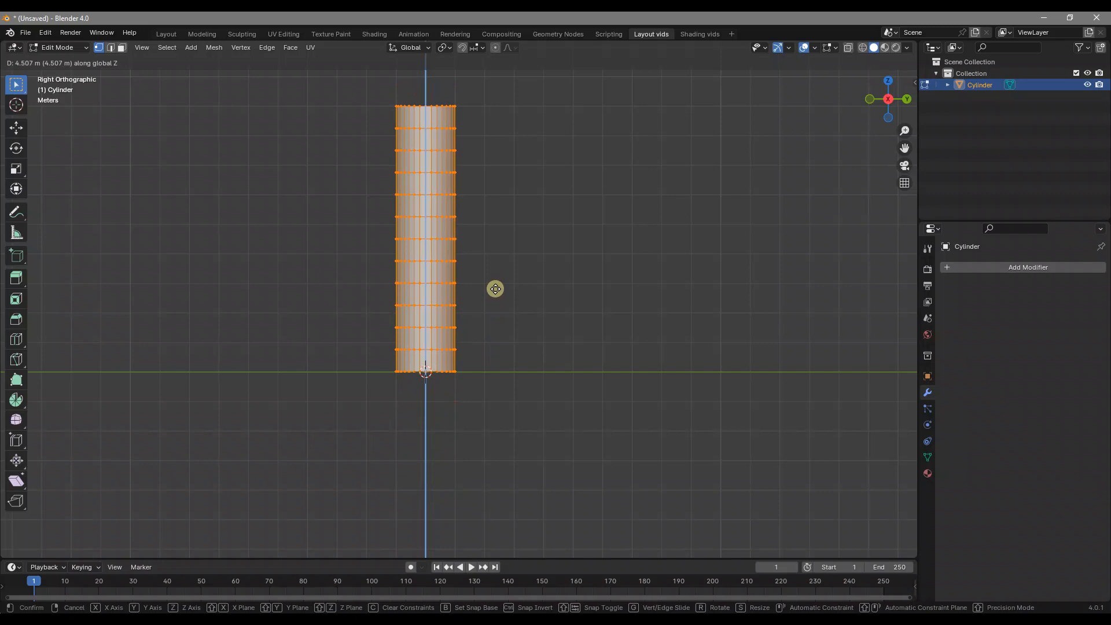
left_click(496, 289)
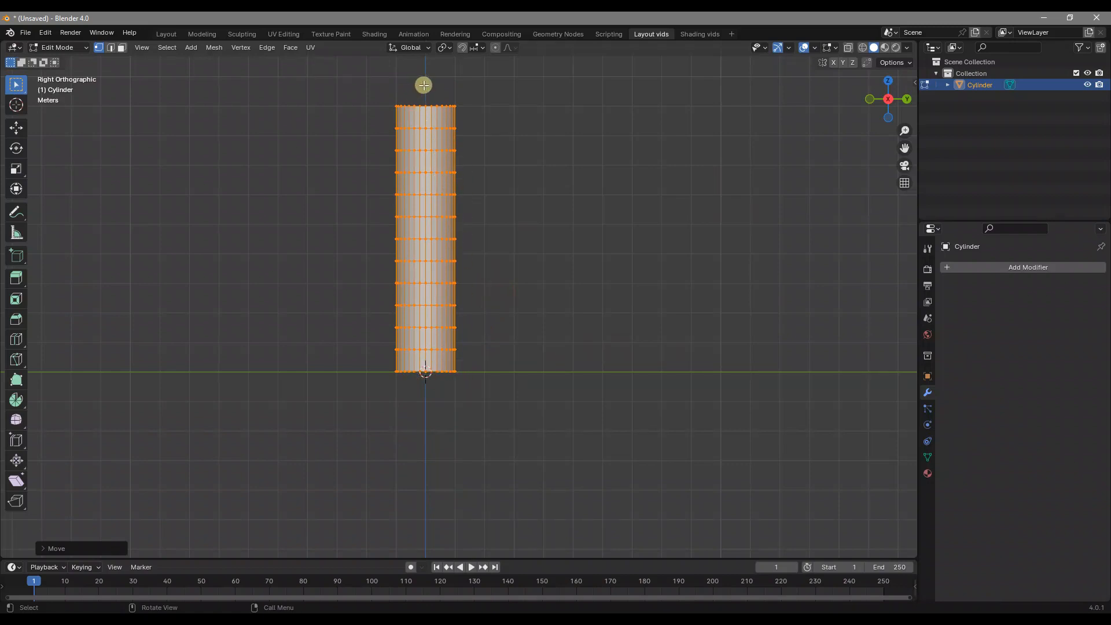
Bend the entire cylinder about 90° from its base, and undo both the bend and the upward move
key("shift+w")
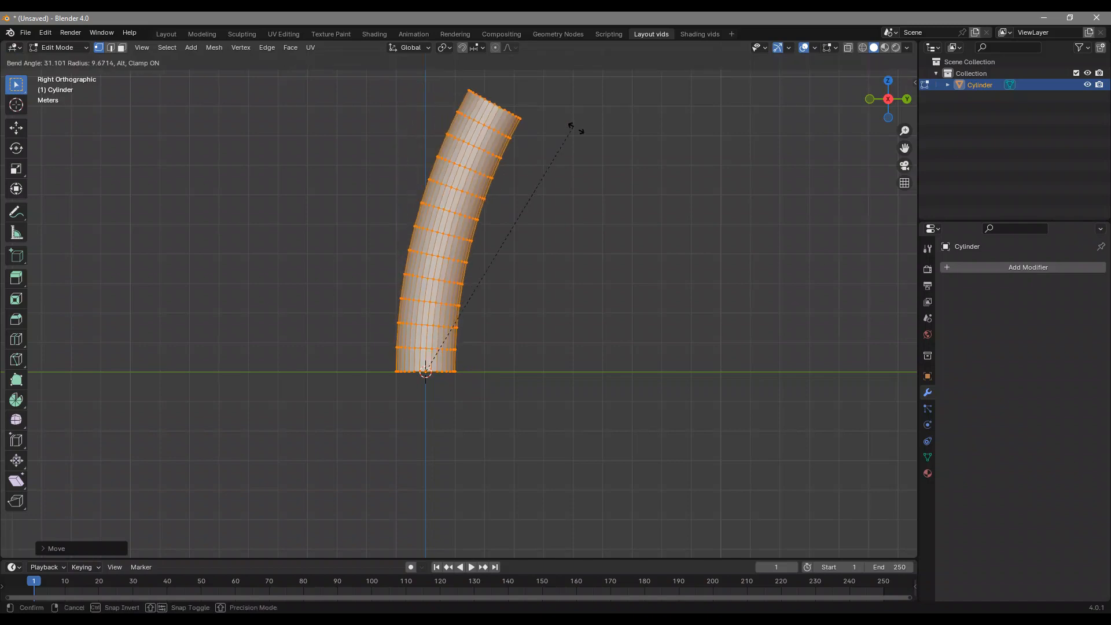
left_click(672, 358)
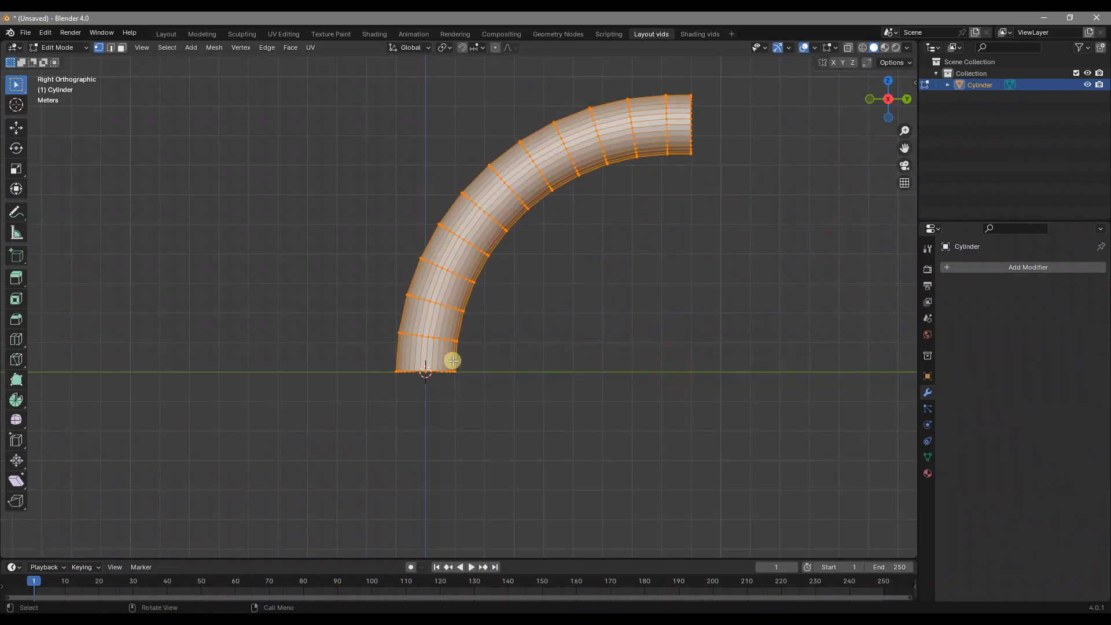
key("ctrl+z")
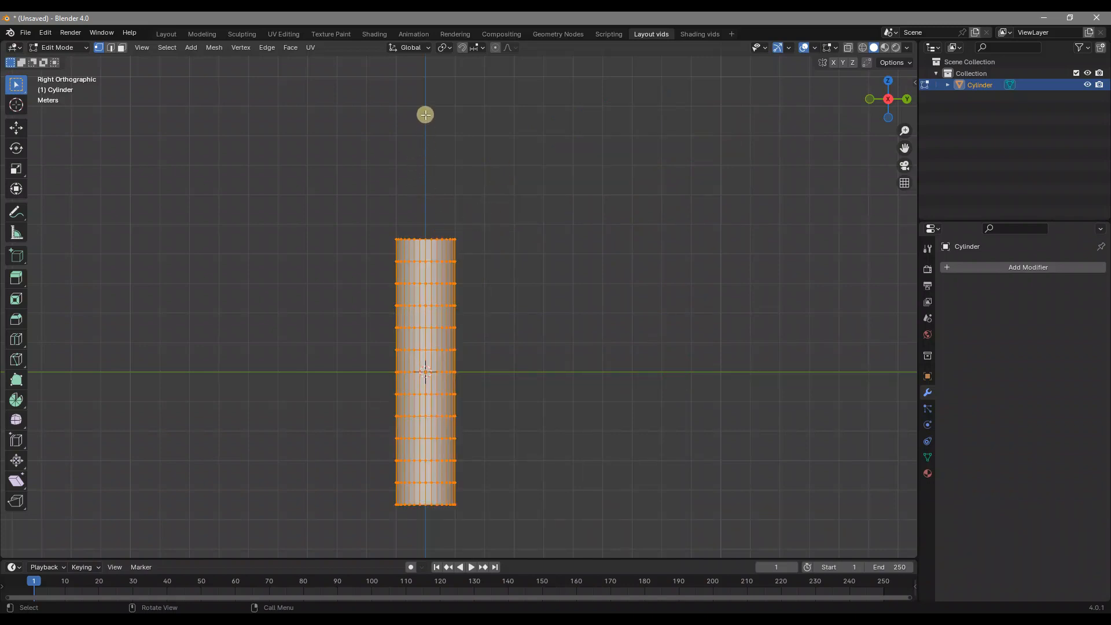
Bend both halves of the cylinder around its centre with clamping off, to an angle of about 106°
key("shift+w")
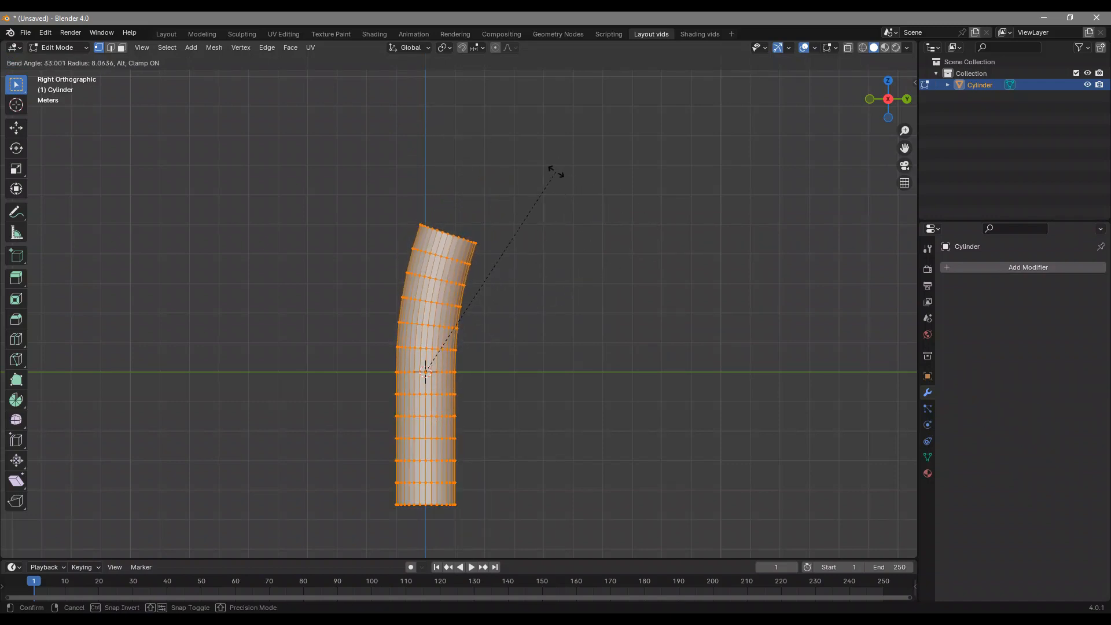
key("alt")
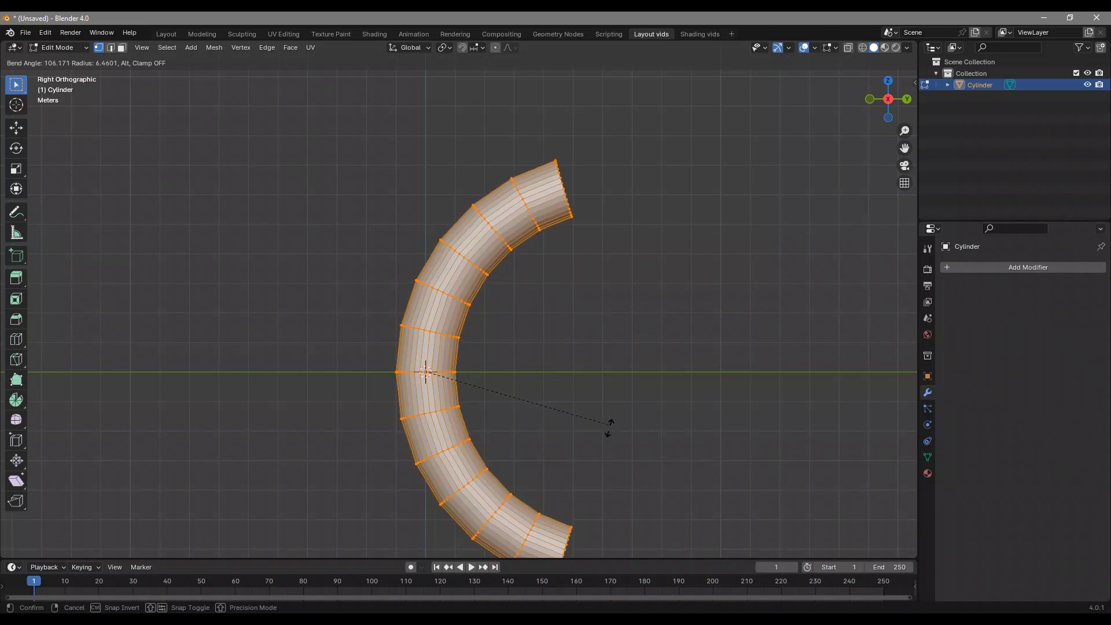